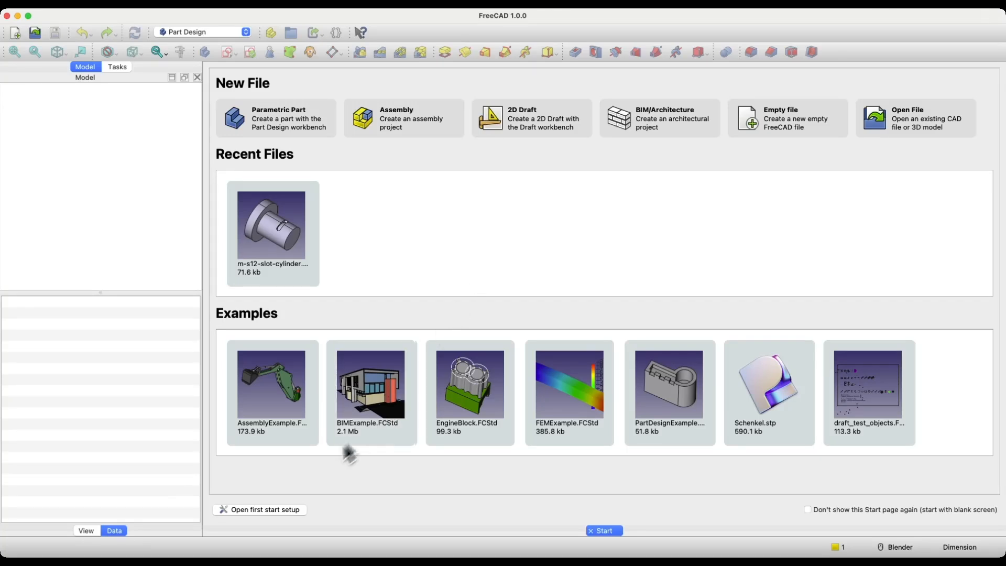
# - Review the language, unit system, navigation style and theme options in the first start setup
pyautogui.click(256, 513)
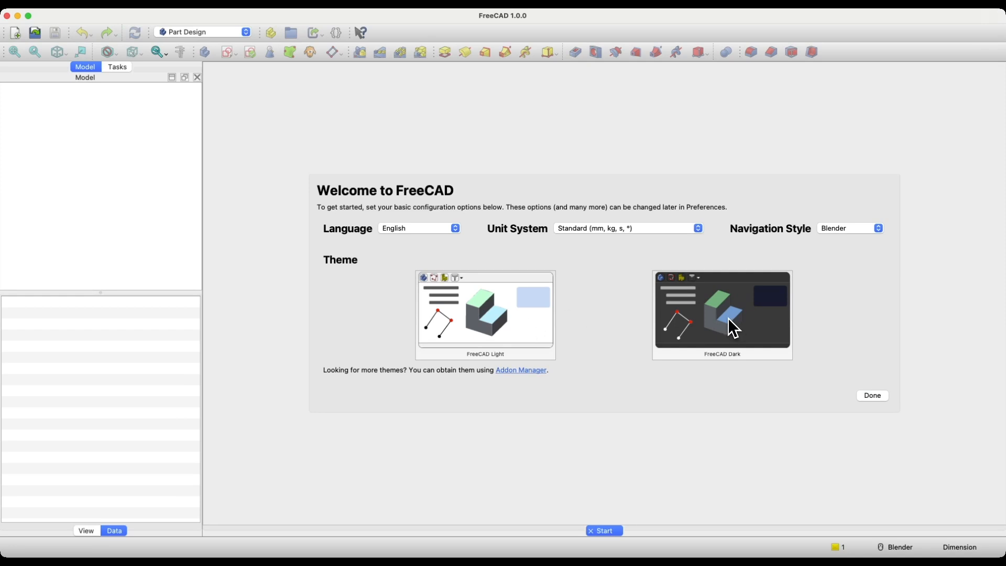
pyautogui.click(871, 395)
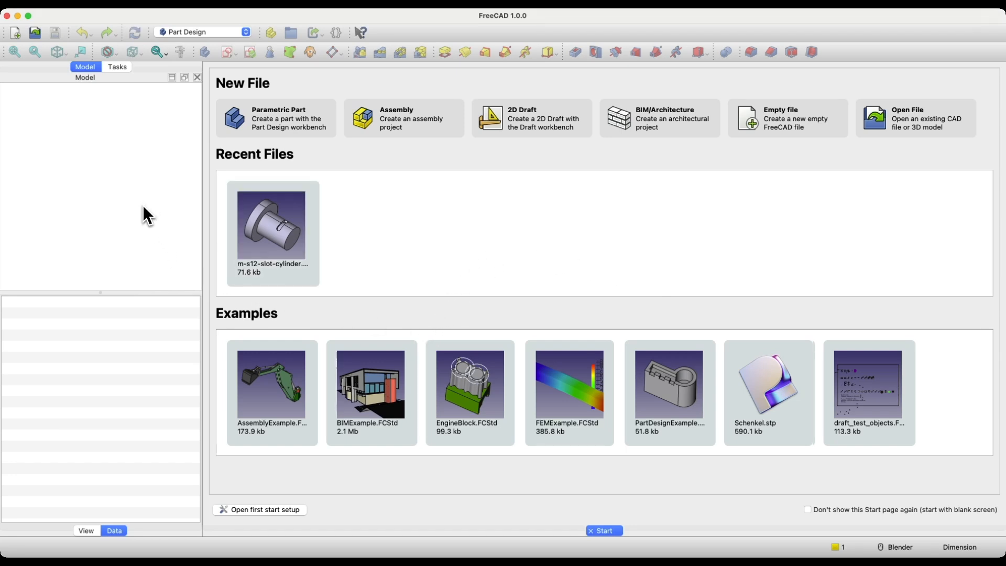
# - Apply the FreeCAD Light theme in the general application preferences
pyautogui.click(46, 4)
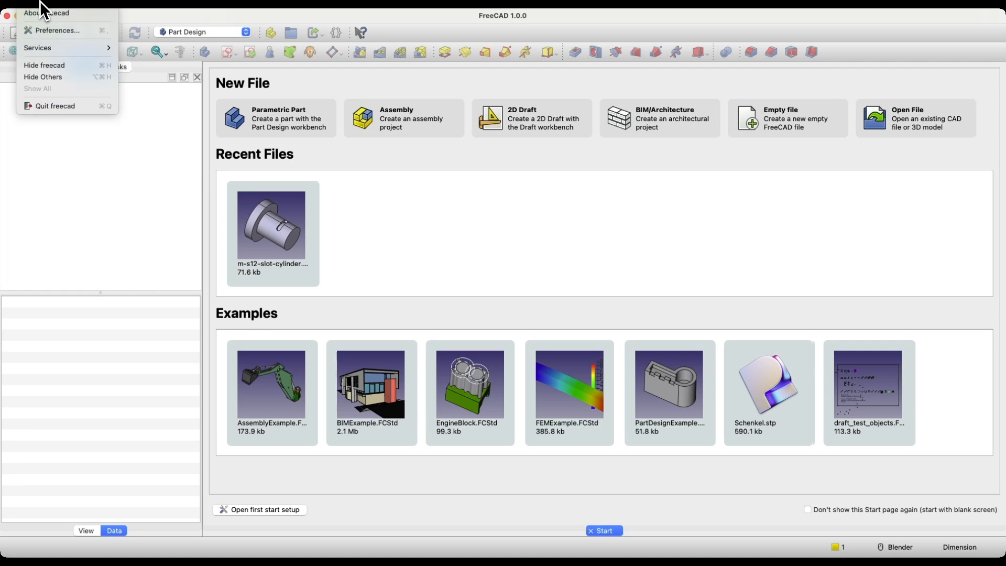
pyautogui.click(70, 35)
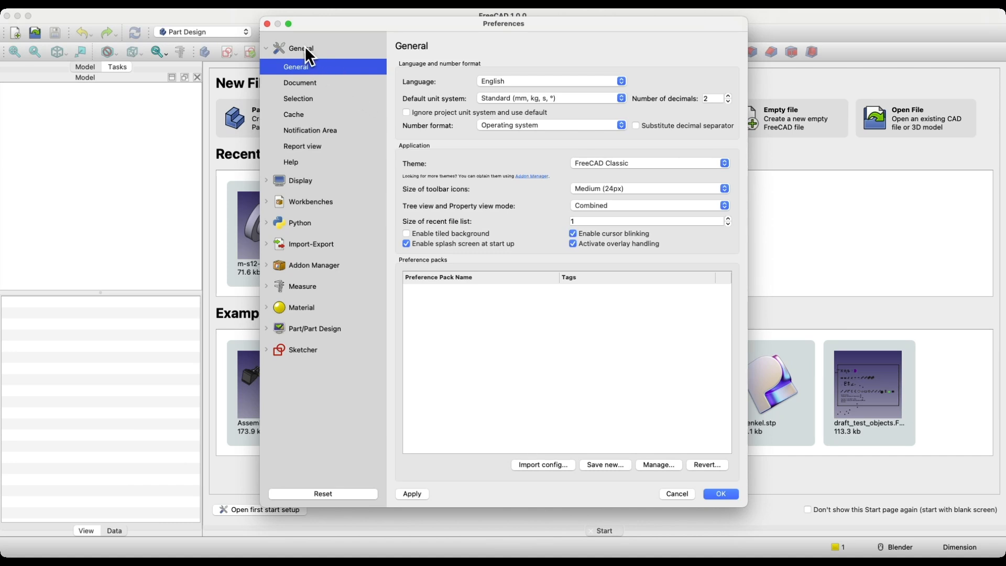
pyautogui.click(613, 164)
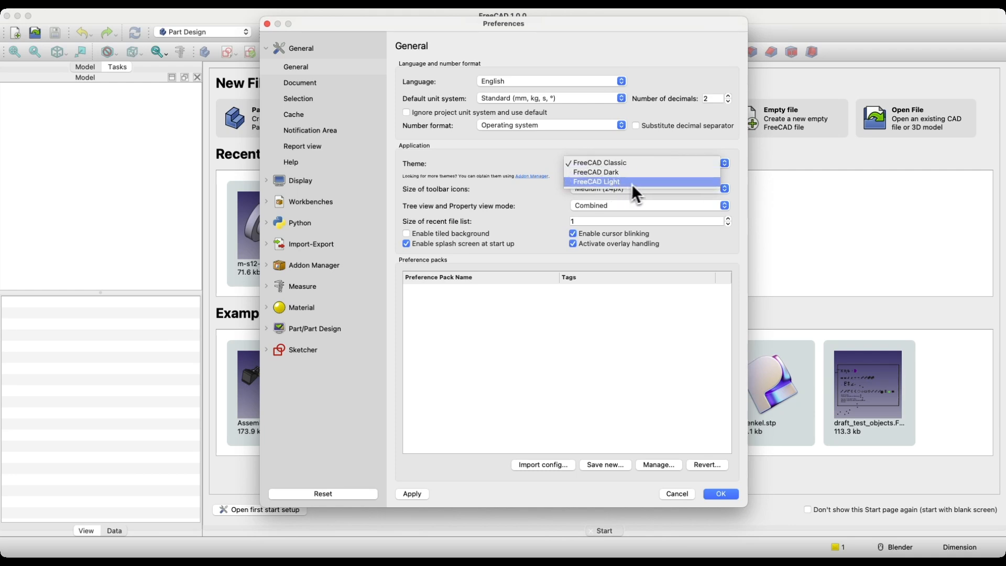
pyautogui.click(593, 163)
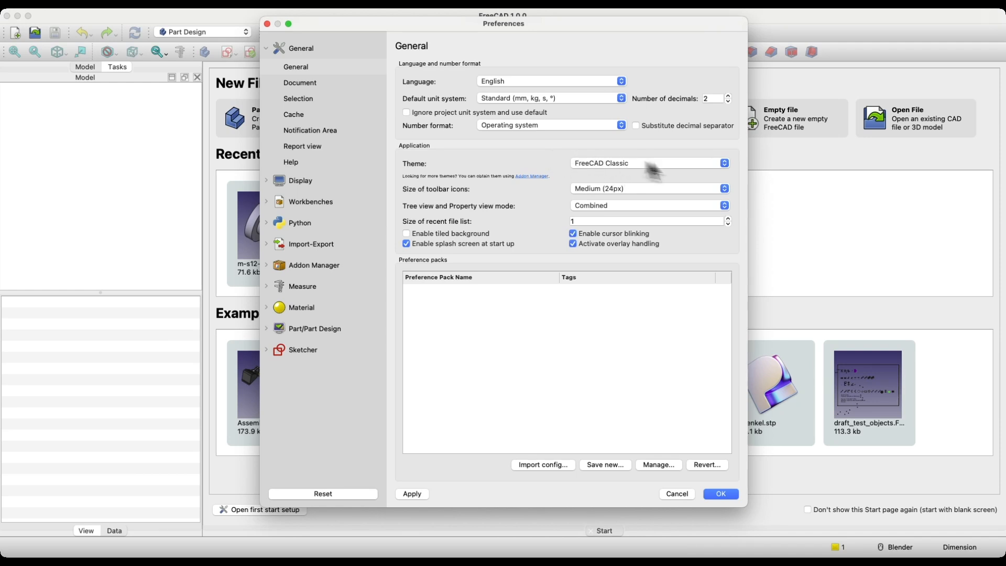
pyautogui.click(684, 163)
pyautogui.click(626, 182)
pyautogui.click(408, 495)
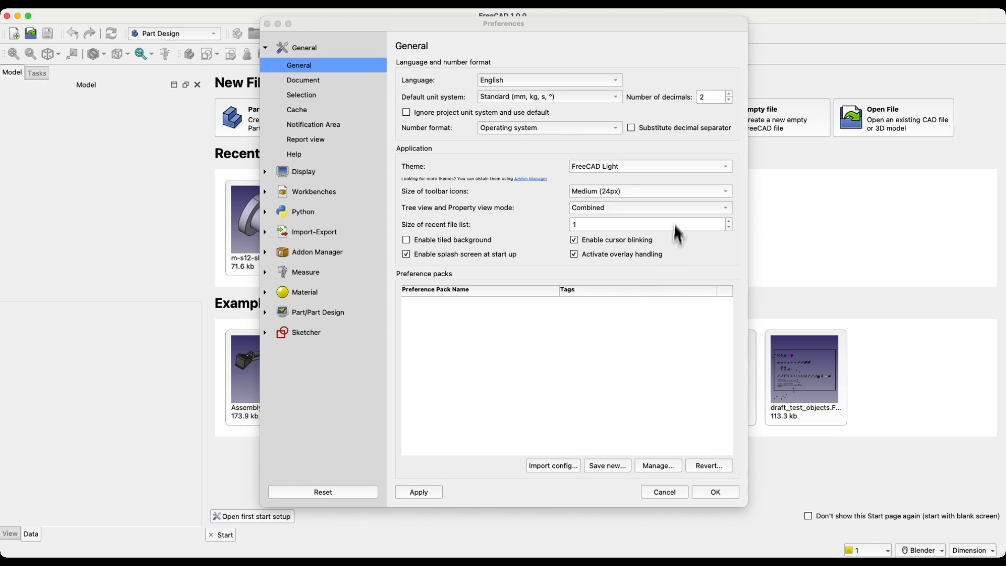
# - Switch the theme back to FreeCAD Classic and apply it
pyautogui.click(639, 169)
pyautogui.click(599, 143)
pyautogui.click(419, 493)
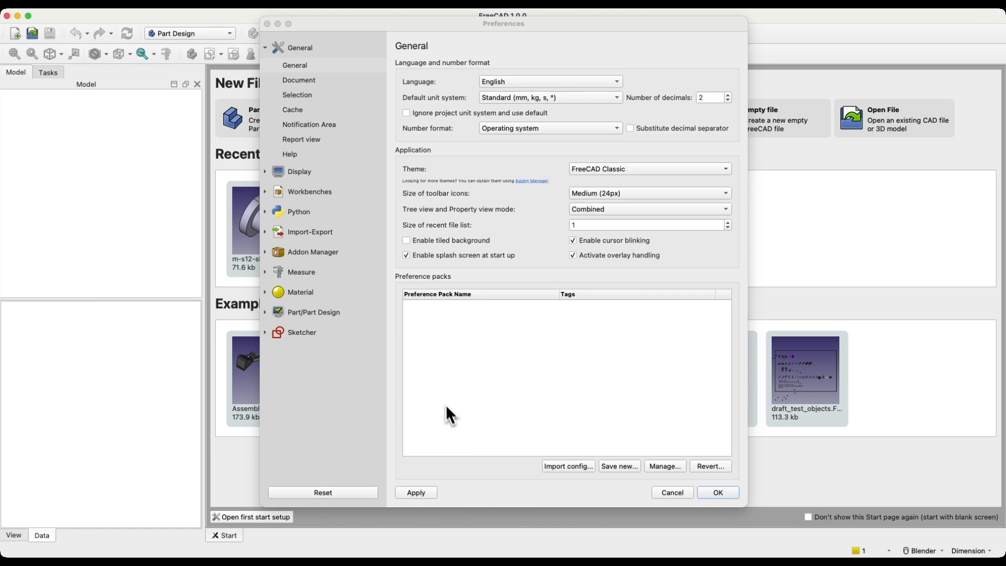
pyautogui.click(460, 353)
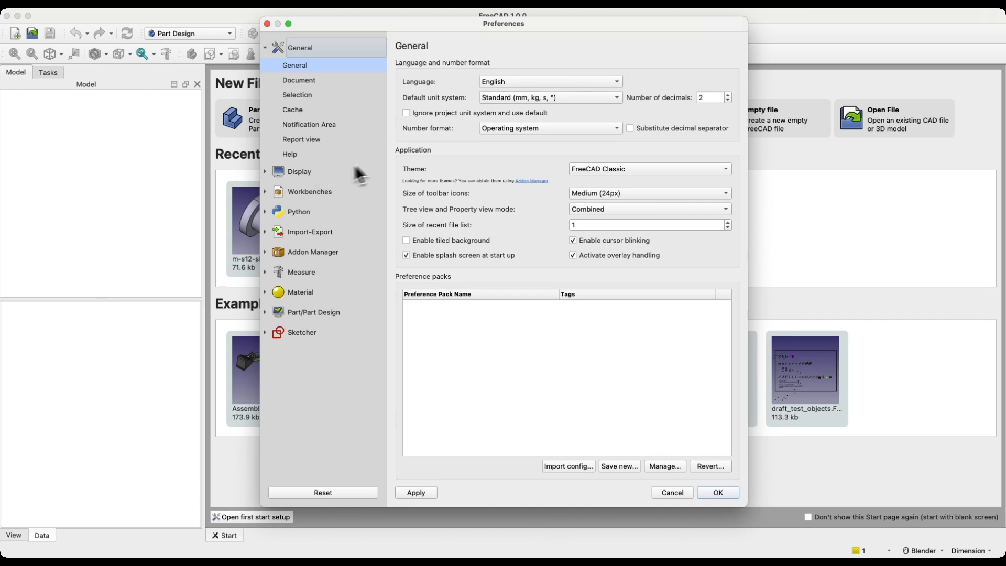
# - Examine the display color preferences and the Sketcher's general, appearance and grid settings, and close the preferences
pyautogui.click(311, 173)
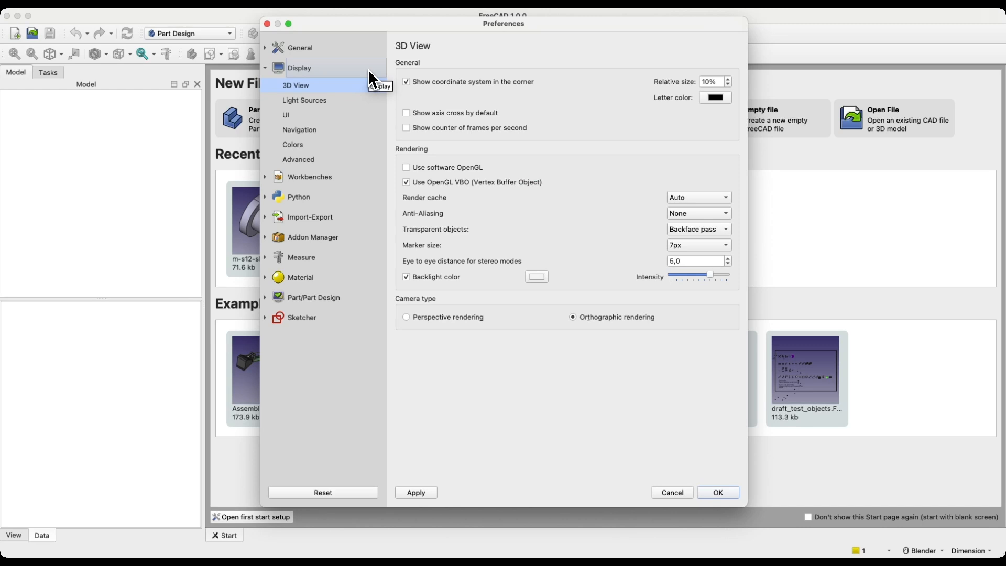
pyautogui.click(298, 146)
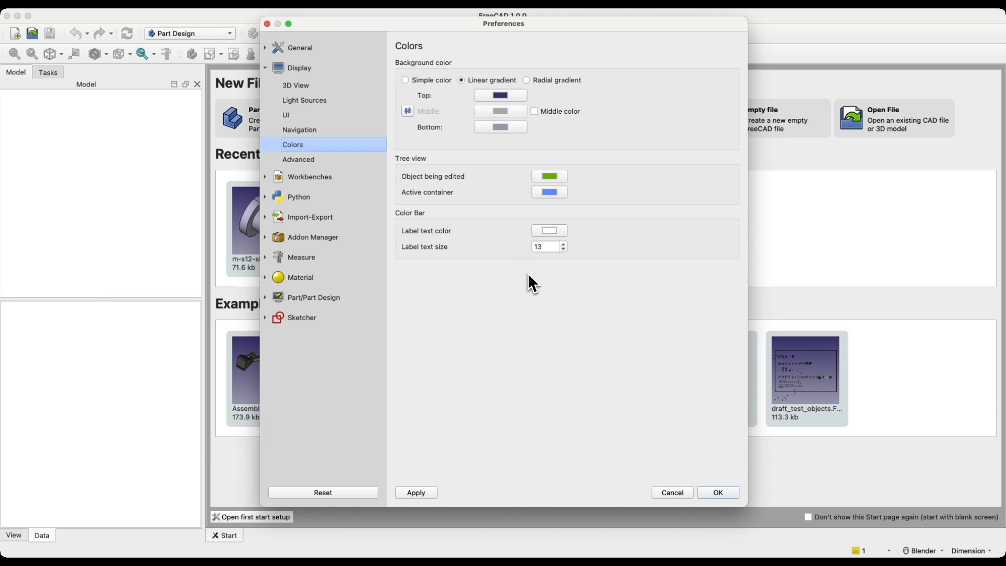
pyautogui.click(302, 320)
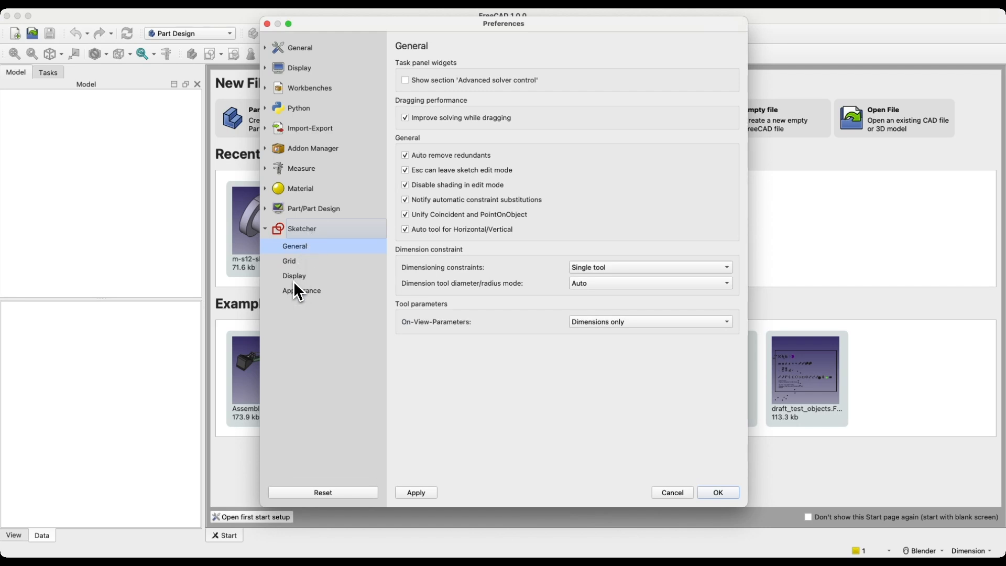
pyautogui.click(299, 292)
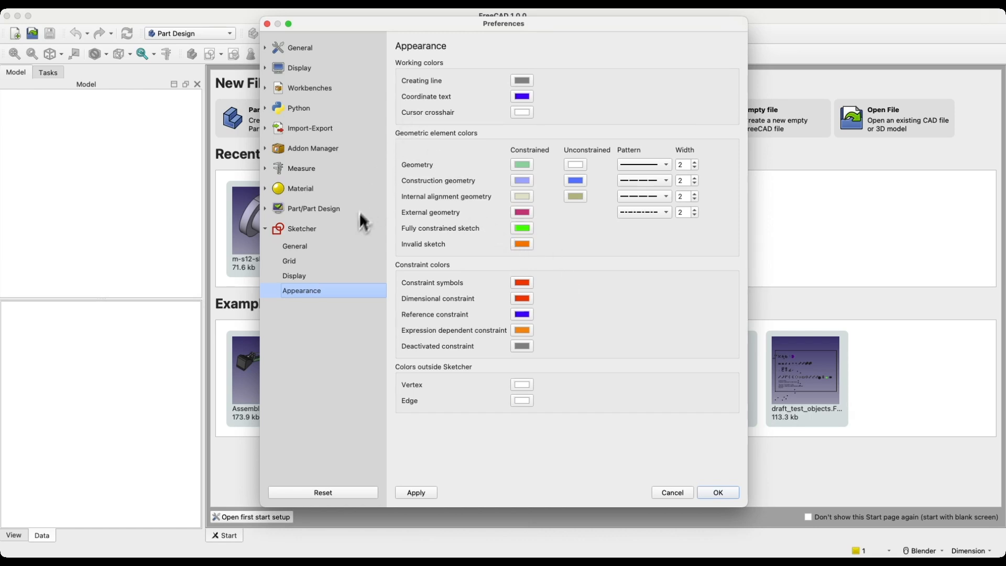
pyautogui.click(291, 262)
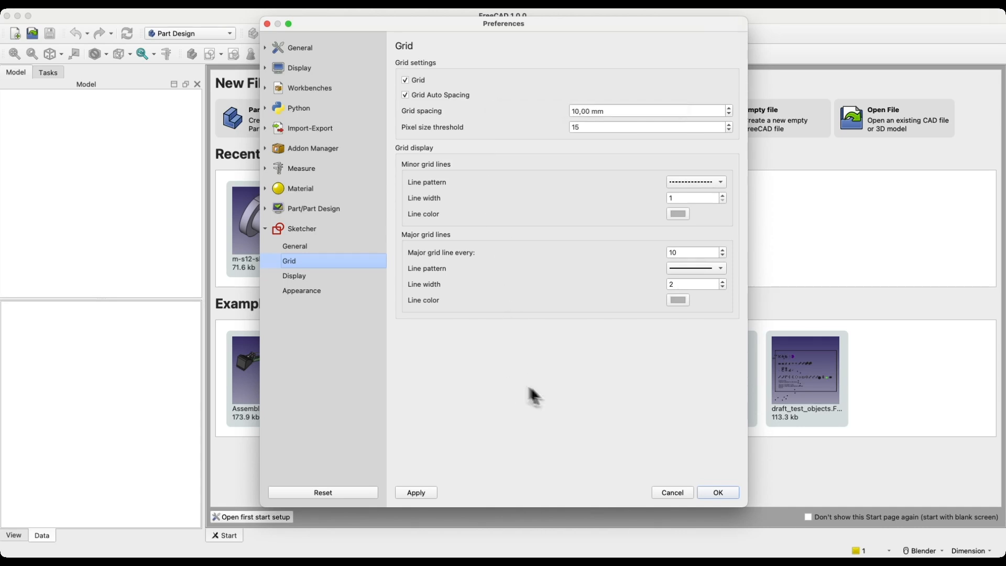
pyautogui.click(702, 495)
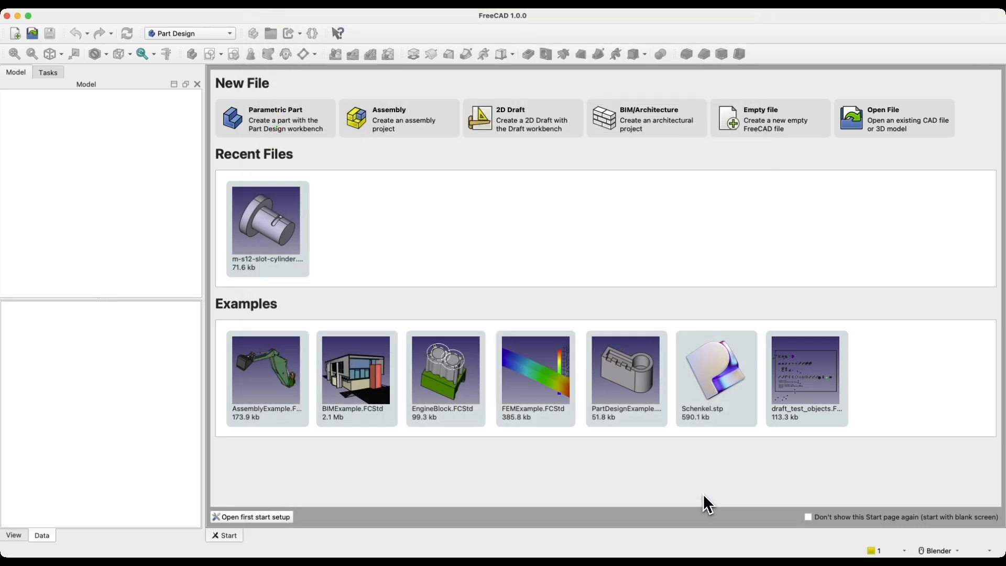
# - Start a new Parametric Part document
pyautogui.click(291, 127)
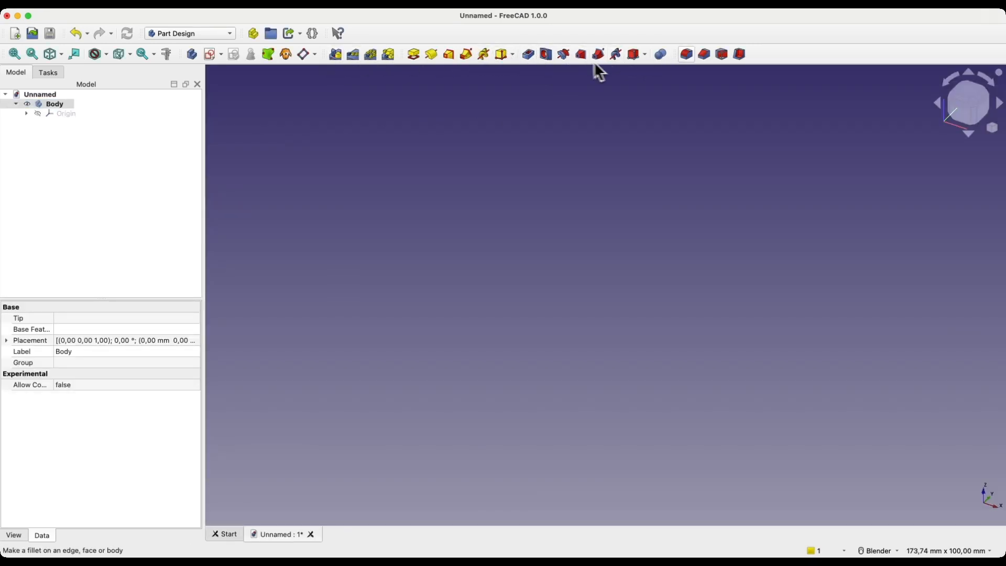
# - Examine the toolbar arrangement, the list of available toolbars and the Part Design commands for additive primitives and subtractive features
pyautogui.moveTo(676, 55); pyautogui.dragTo(430, 34)
pyautogui.moveTo(355, 37); pyautogui.dragTo(681, 55)
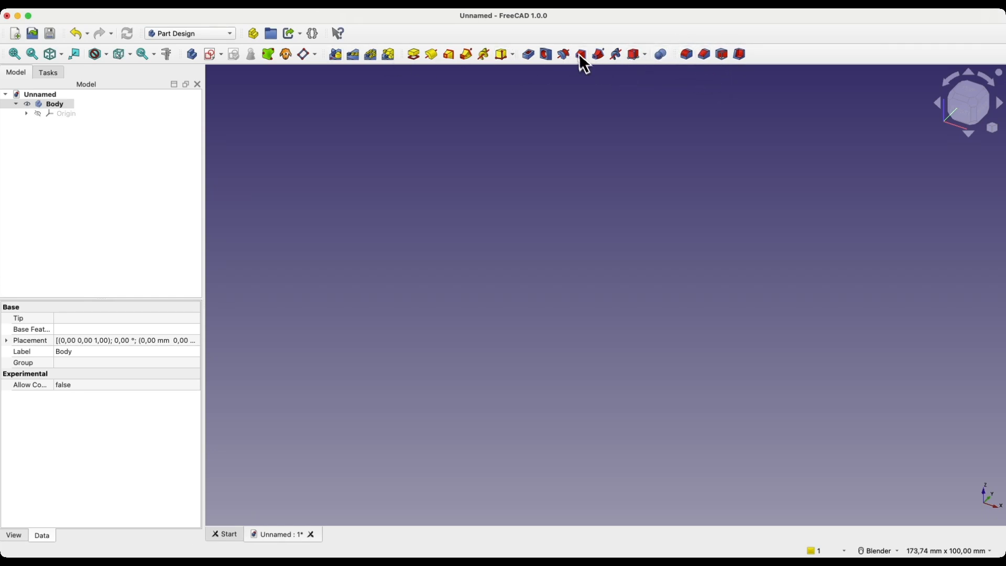
pyautogui.rightClick(564, 35)
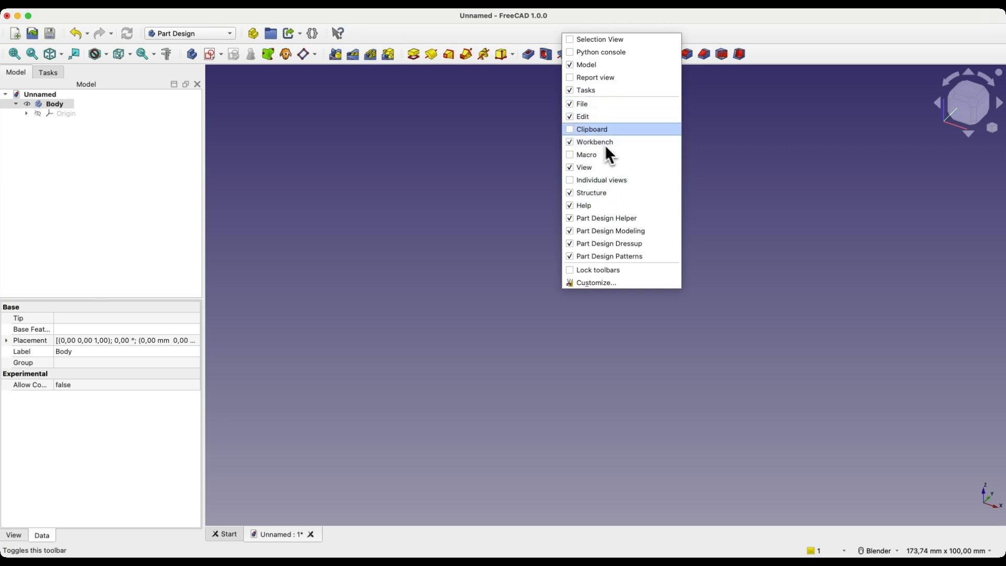
pyautogui.click(393, 44)
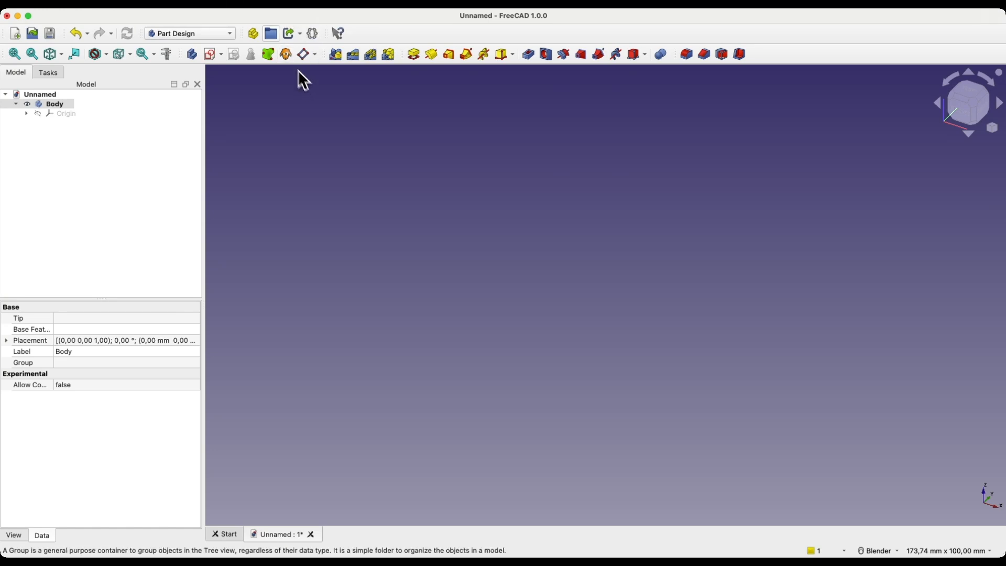
pyautogui.click(256, 2)
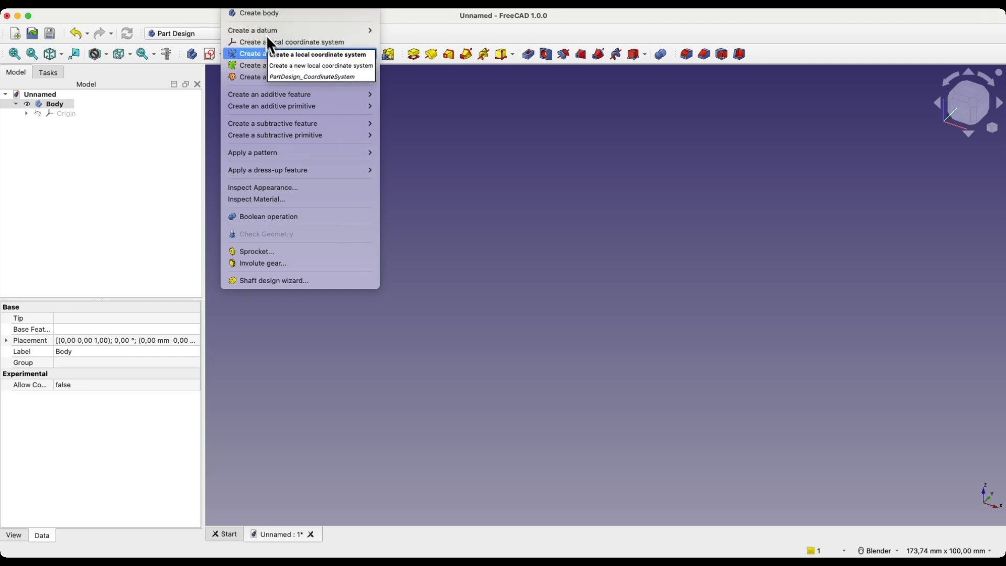
pyautogui.moveTo(318, 108)
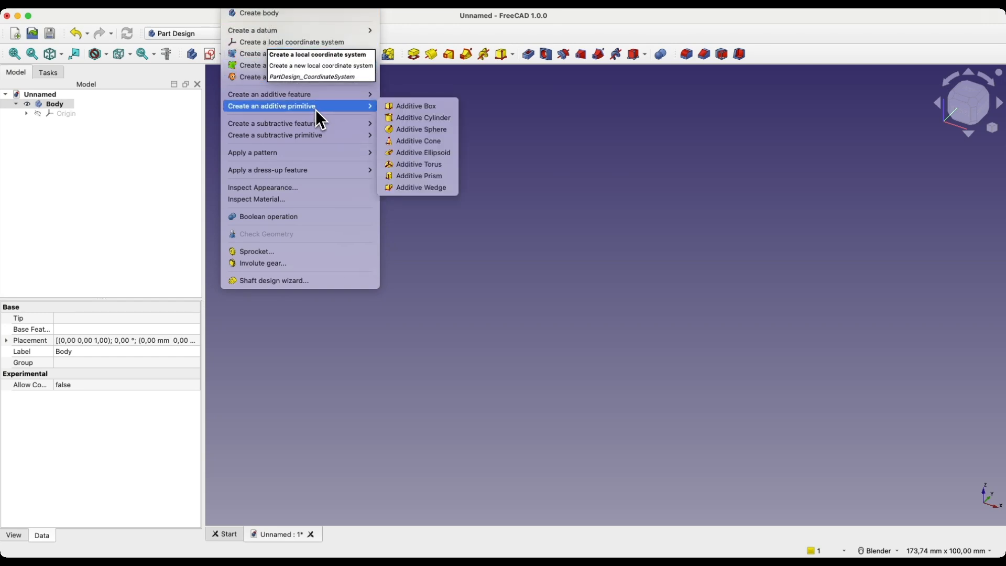
pyautogui.moveTo(339, 130)
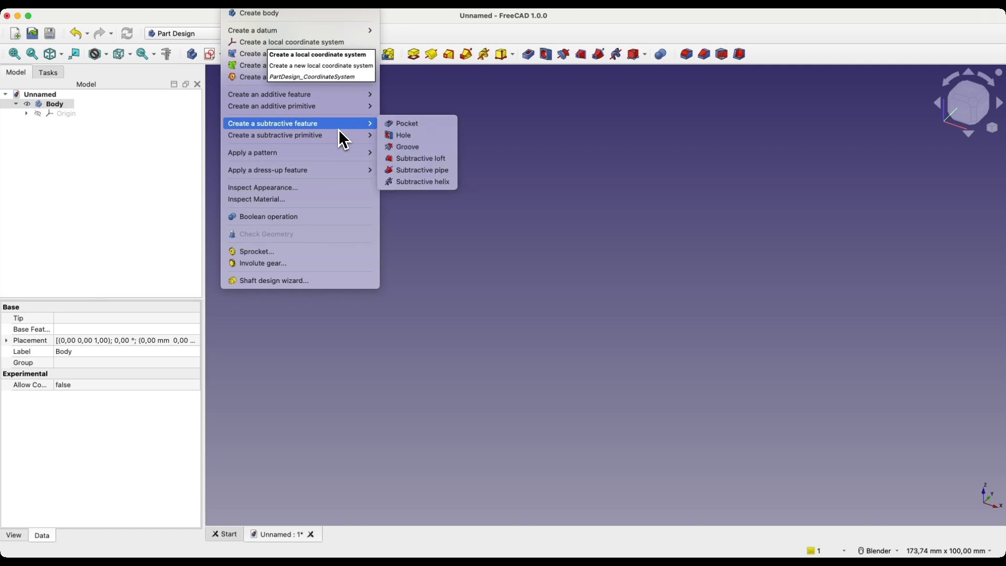
pyautogui.click(567, 166)
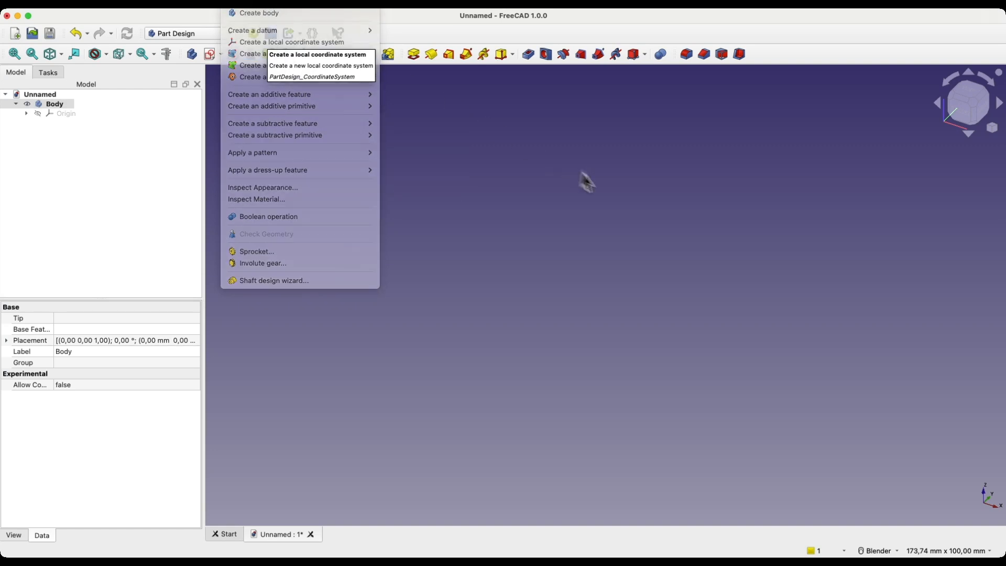
# - Create a new sketch on the XY plane of the body
pyautogui.click(215, 58)
pyautogui.click(543, 190)
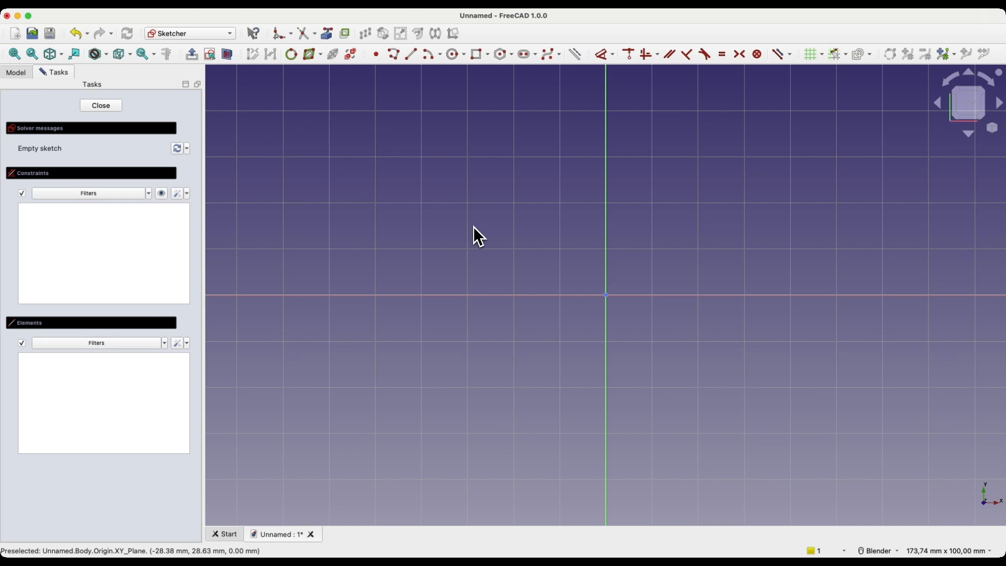
pyautogui.scroll(-2, 534, 235)
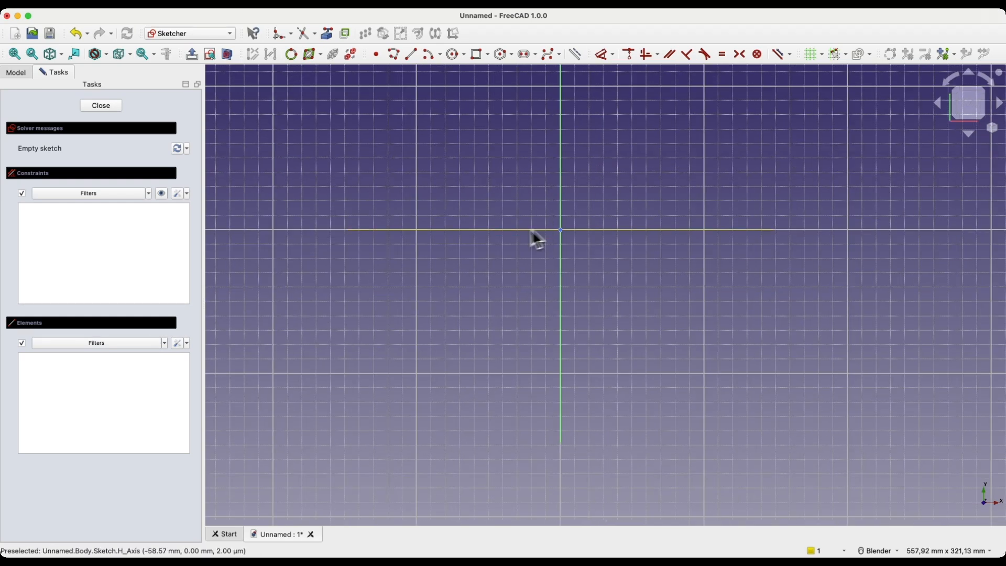
# - Toggle the sketch grid's display off and on again
pyautogui.click(805, 55)
pyautogui.click(808, 58)
pyautogui.click(810, 59)
pyautogui.click(811, 59)
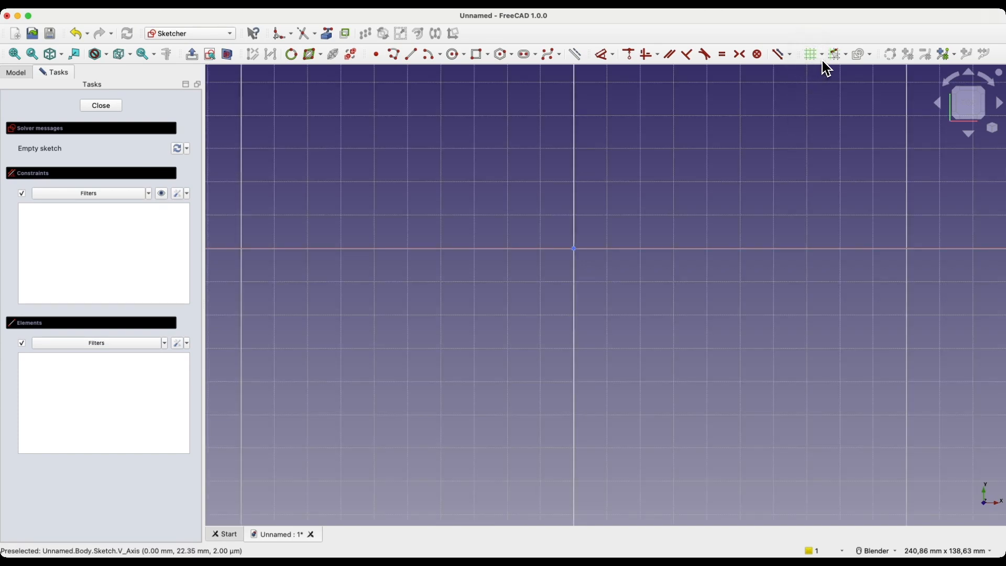
pyautogui.click(815, 56)
pyautogui.click(813, 56)
pyautogui.click(812, 56)
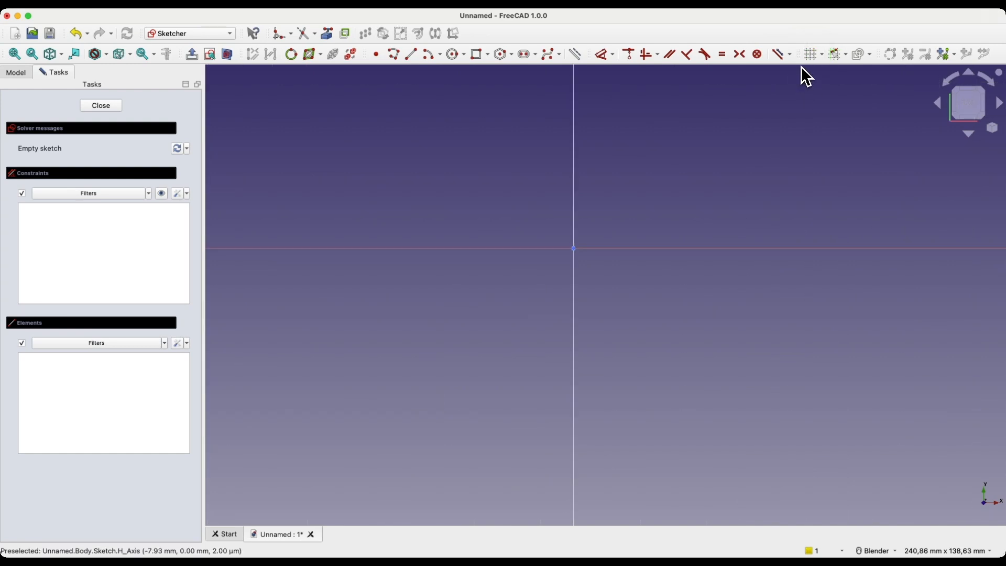
pyautogui.click(811, 59)
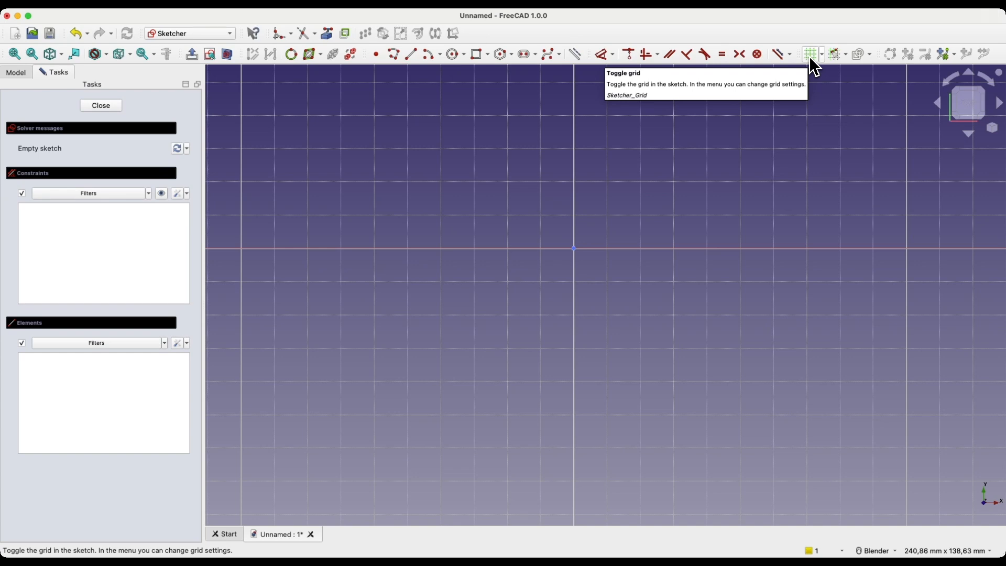
# - Check the sketch's snap settings for snapping to grid and objects and for the snap angle
pyautogui.click(847, 57)
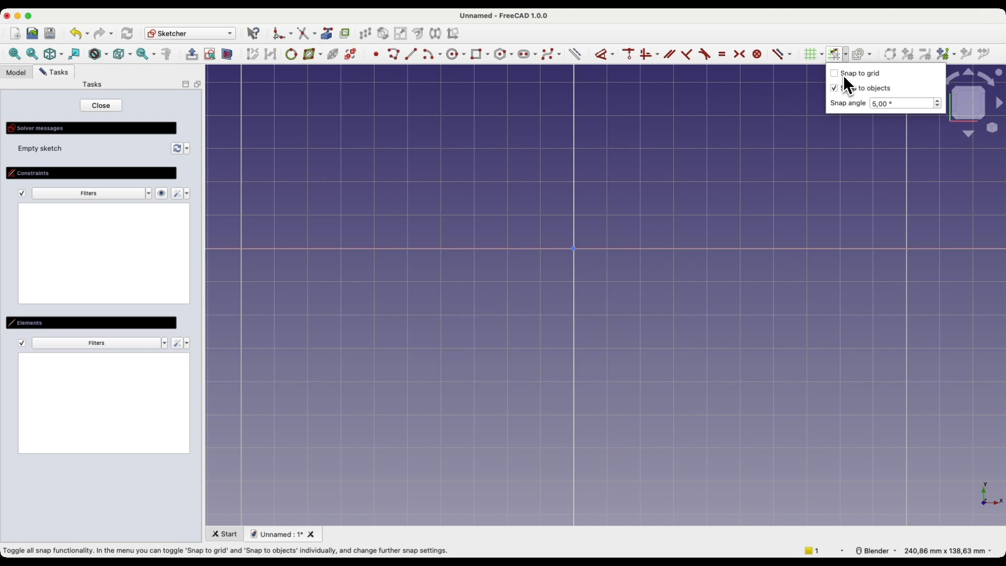
pyautogui.click(838, 56)
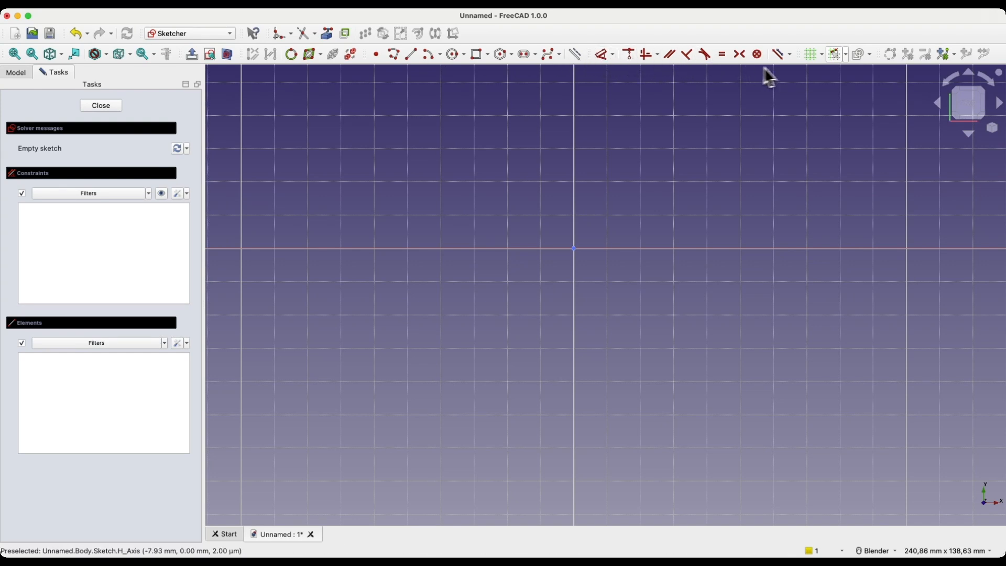
pyautogui.moveTo(802, 59)
pyautogui.mouseDown()
pyautogui.moveTo(786, 34)
pyautogui.moveTo(783, 45)
pyautogui.moveTo(802, 57)
pyautogui.mouseUp()
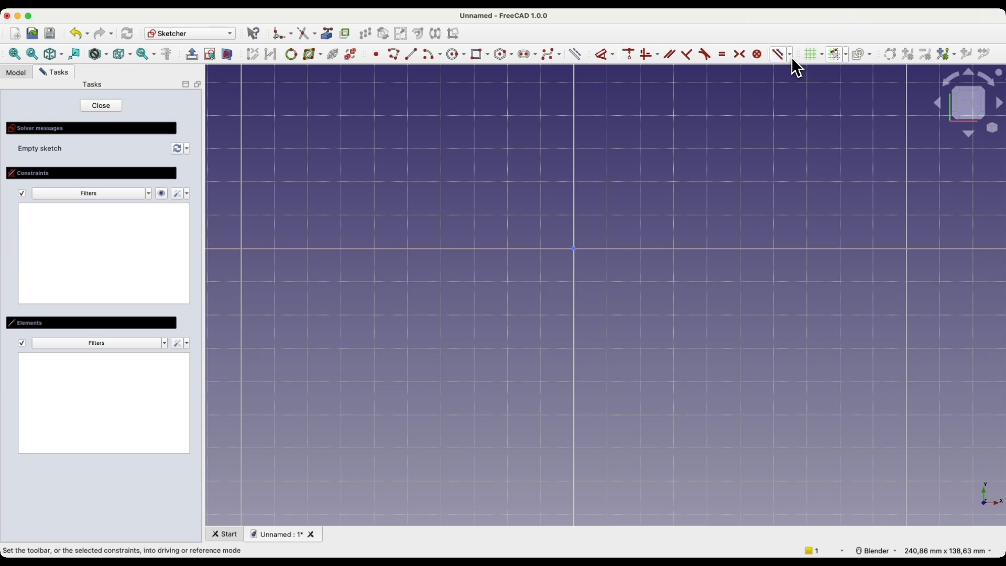